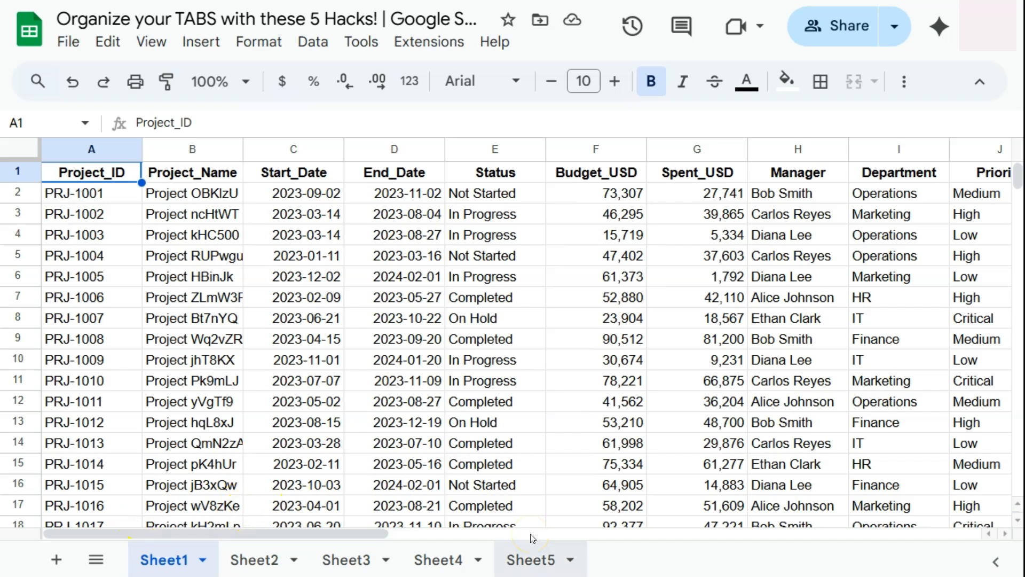
Rename Sheet1 with a team member's first name.
click(171, 565)
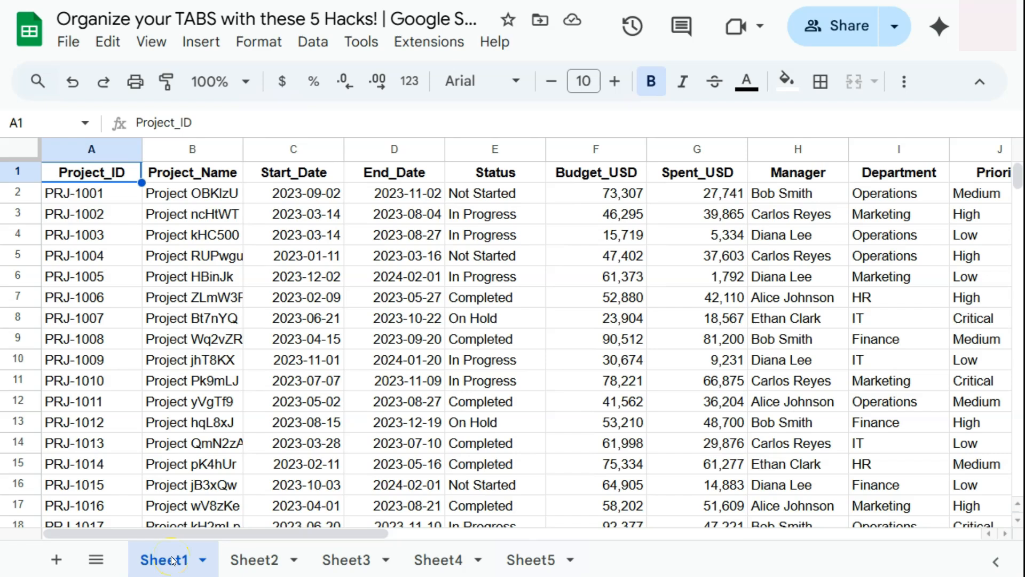
click(203, 560)
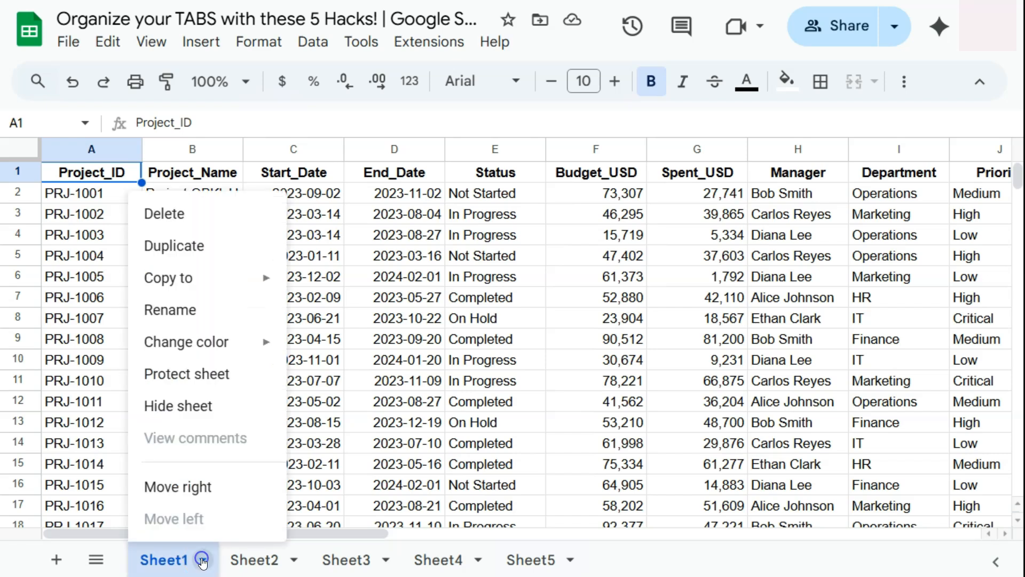
click(172, 314)
click(156, 443)
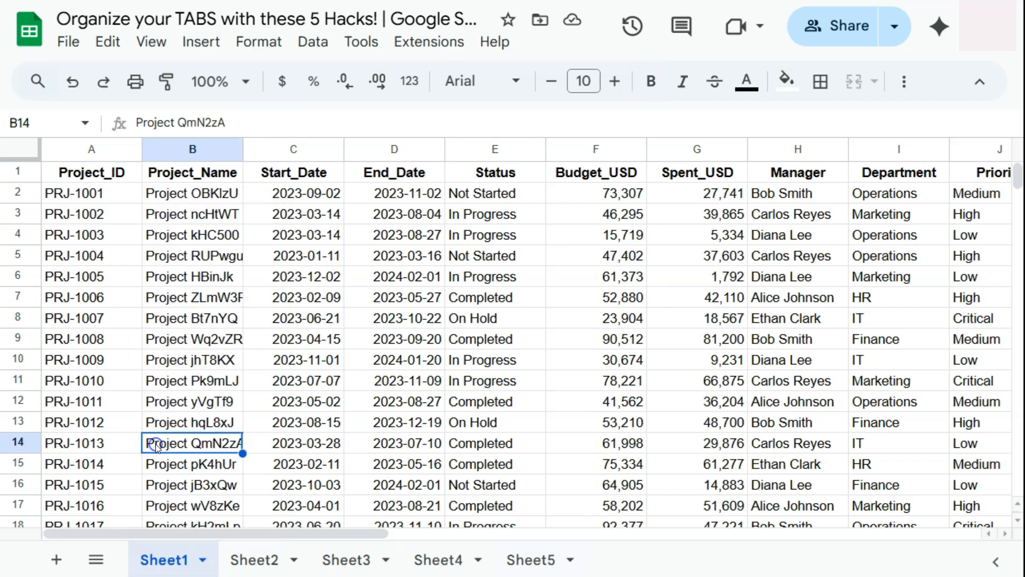
double_click(152, 559)
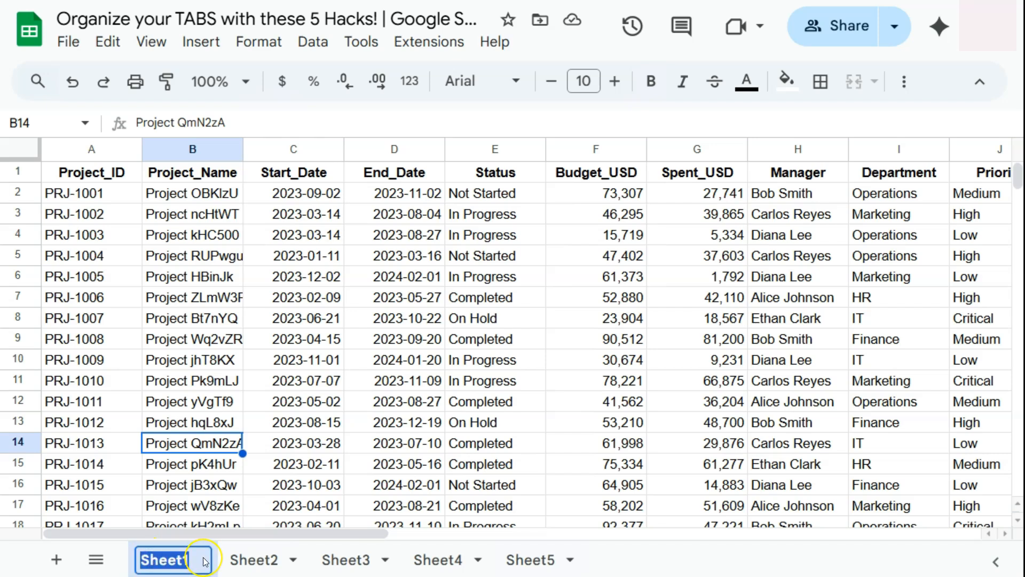
text(John)
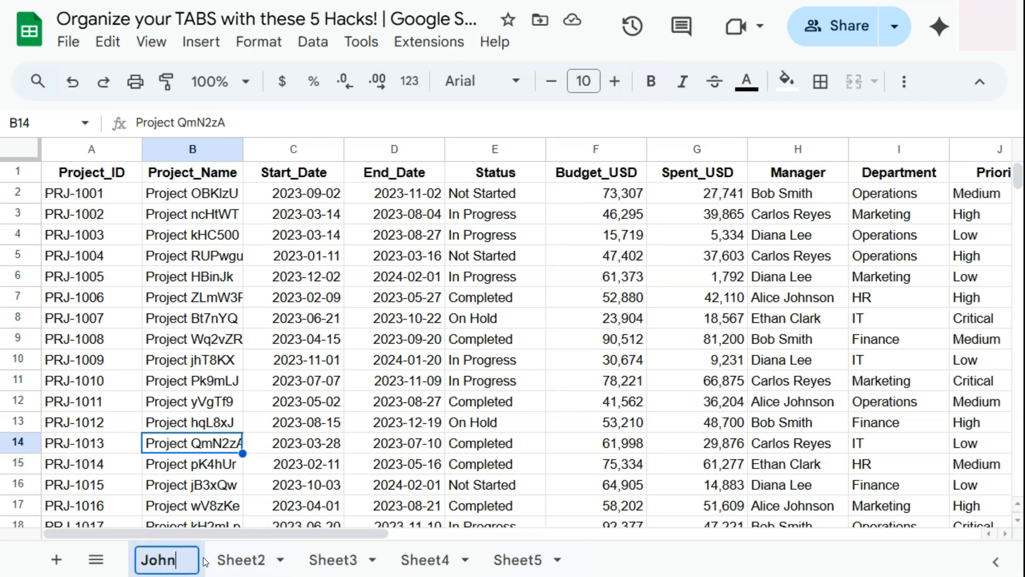
key(Return)
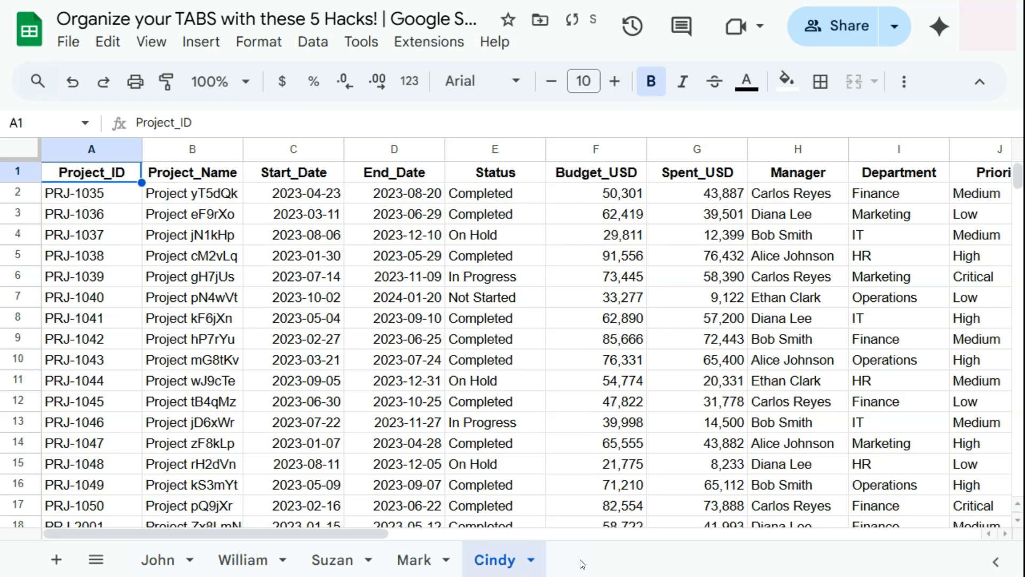
click(187, 561)
click(190, 559)
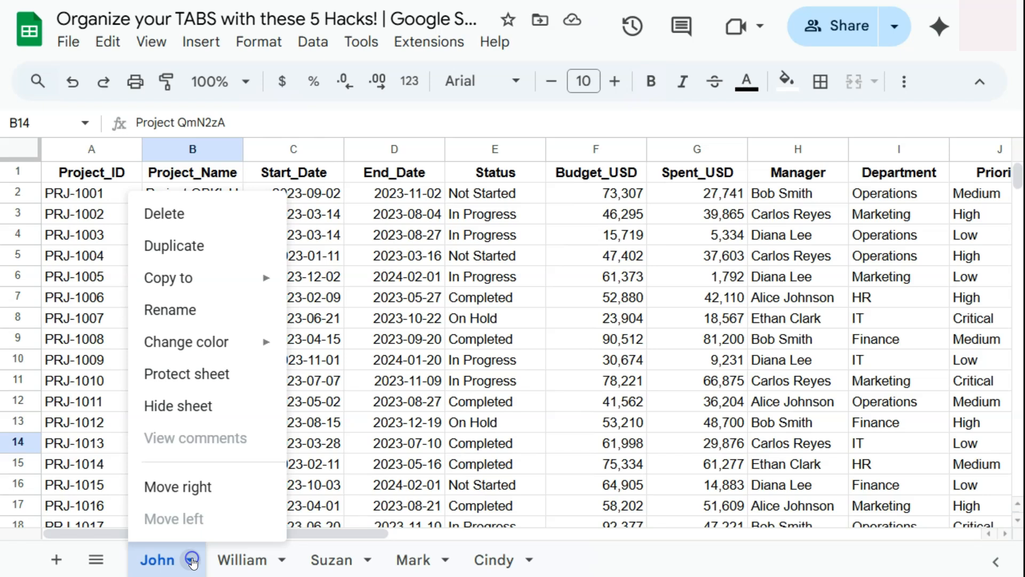
click(182, 315)
double_click(236, 561)
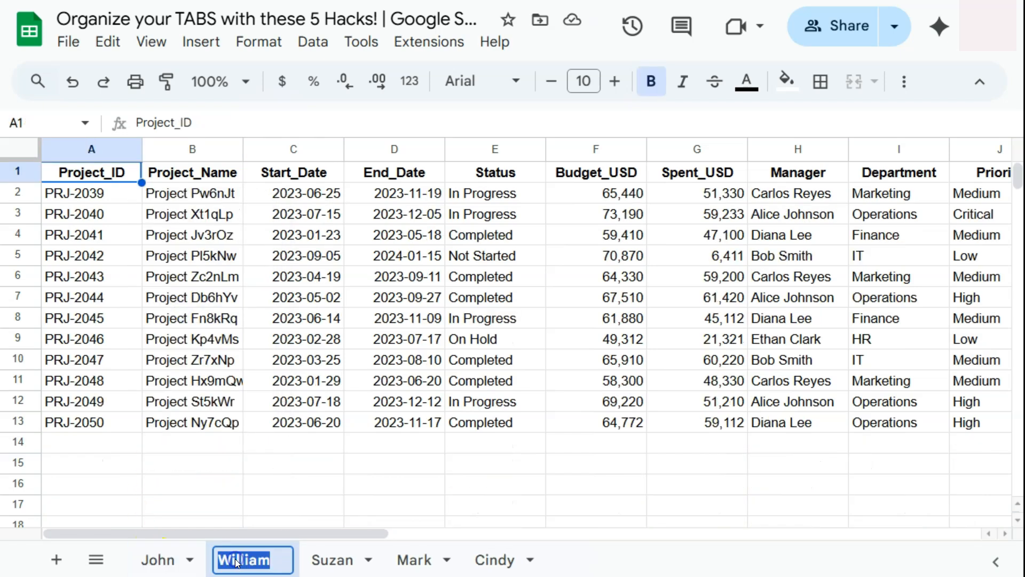
click(161, 562)
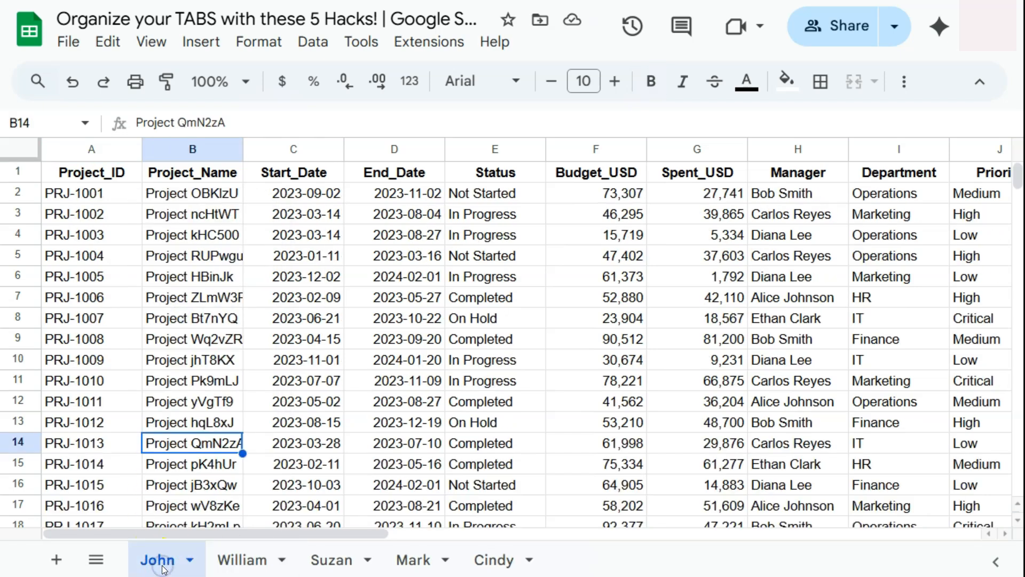
click(91, 176)
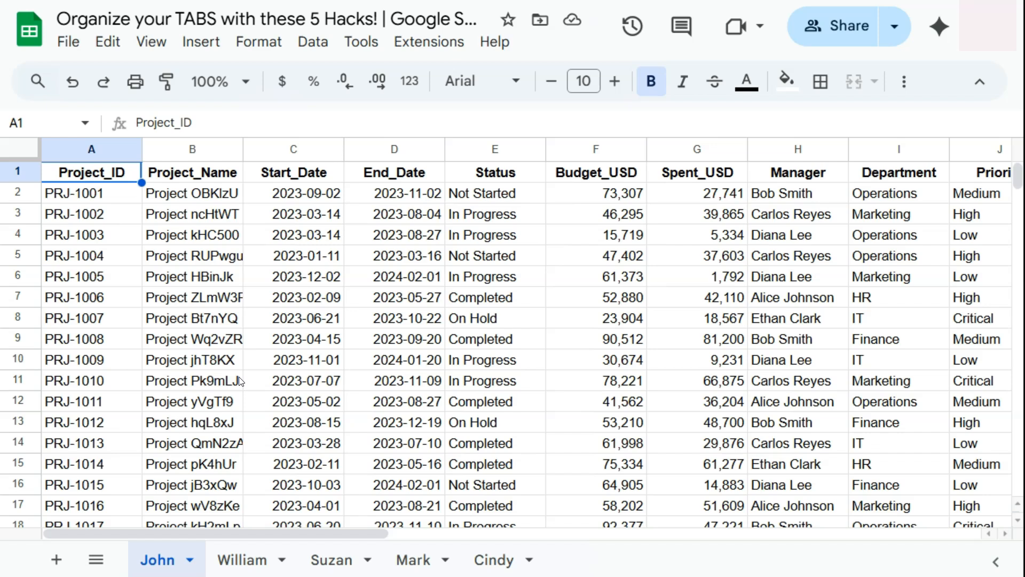
Color the tabs of the first, second and fourth sheets bright blue.
click(190, 561)
mouse_move(188, 345)
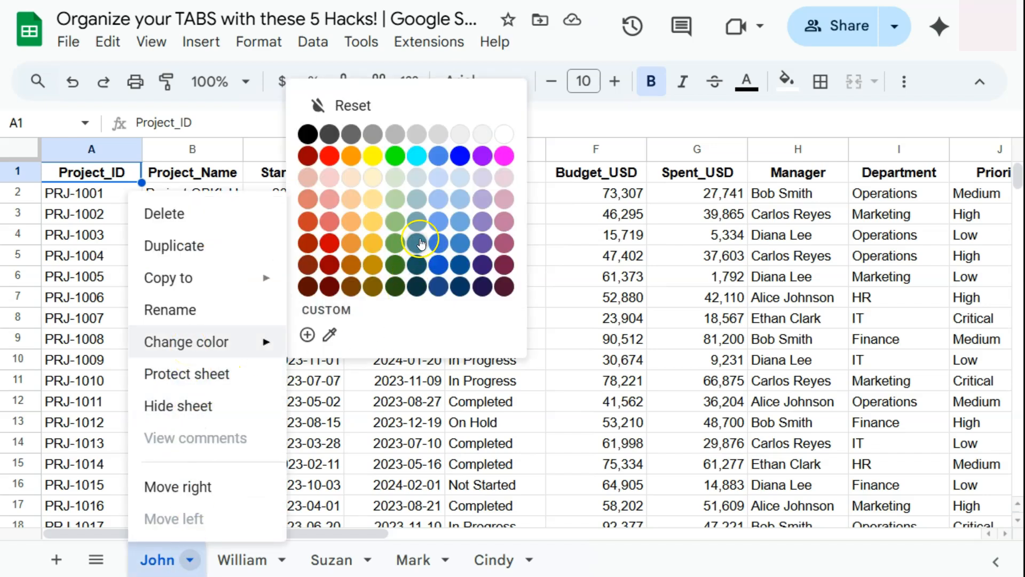
click(459, 156)
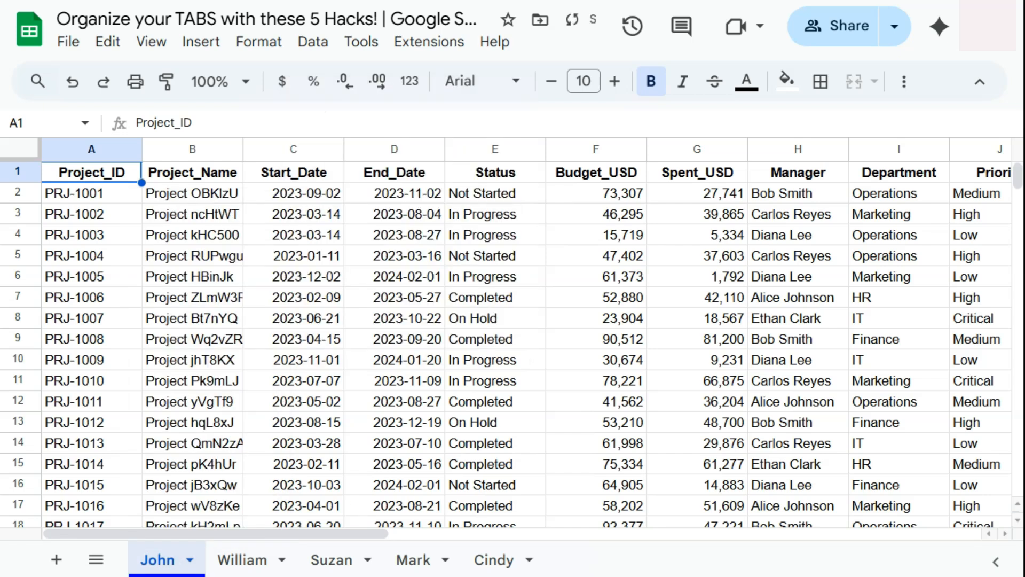
click(282, 558)
click(283, 561)
mouse_move(270, 341)
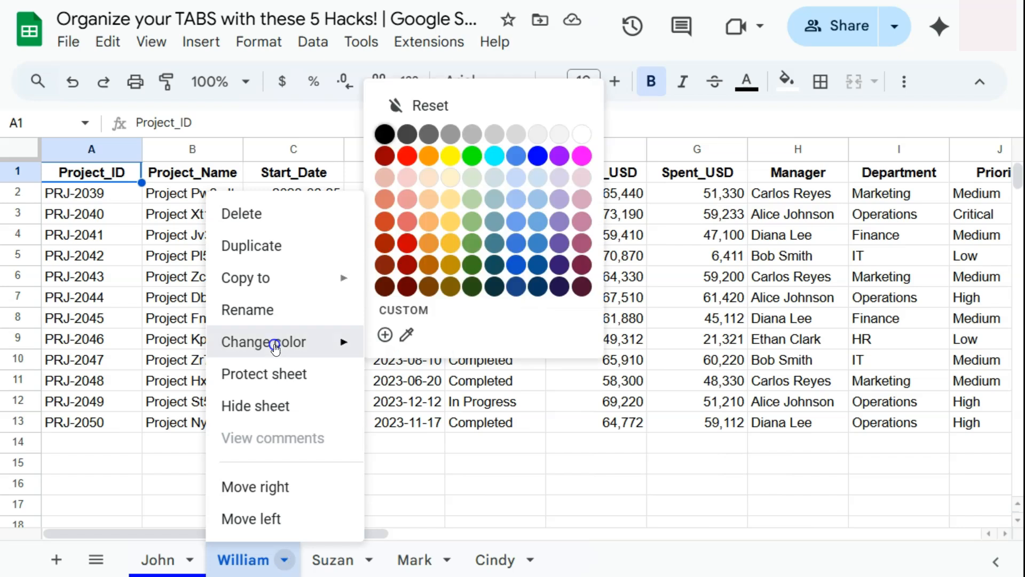
click(533, 155)
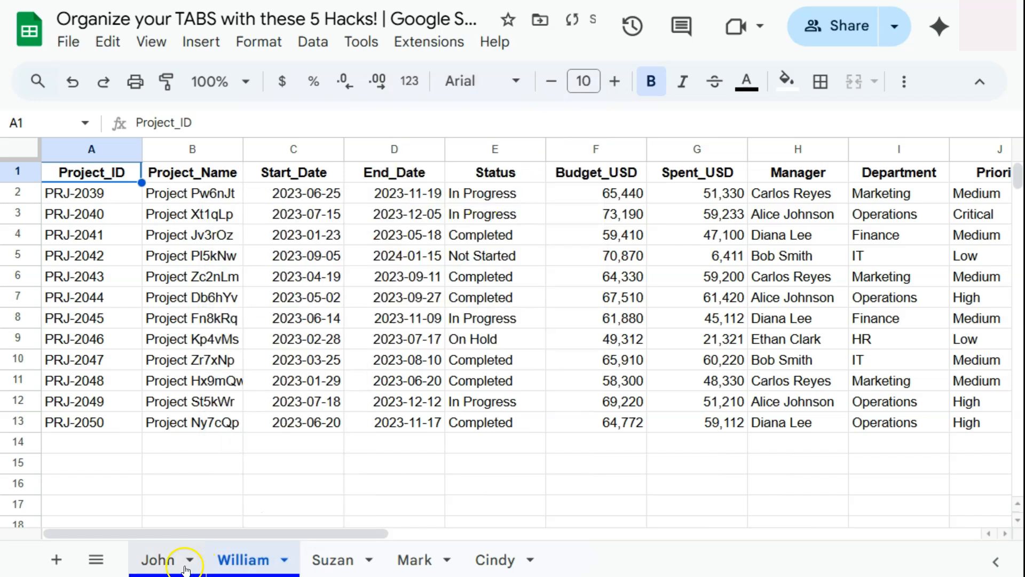
click(445, 562)
click(446, 559)
mouse_move(438, 344)
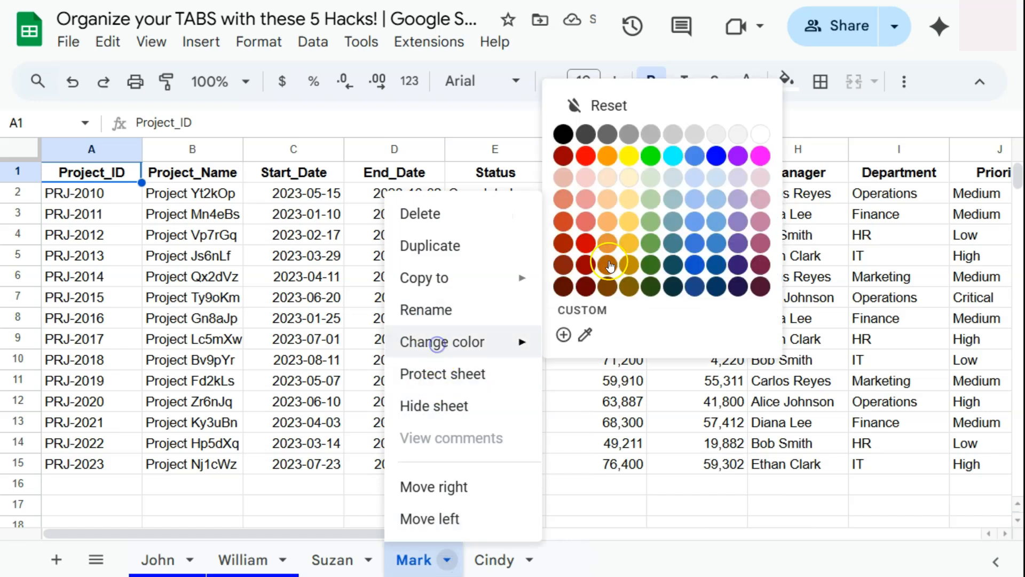
click(716, 154)
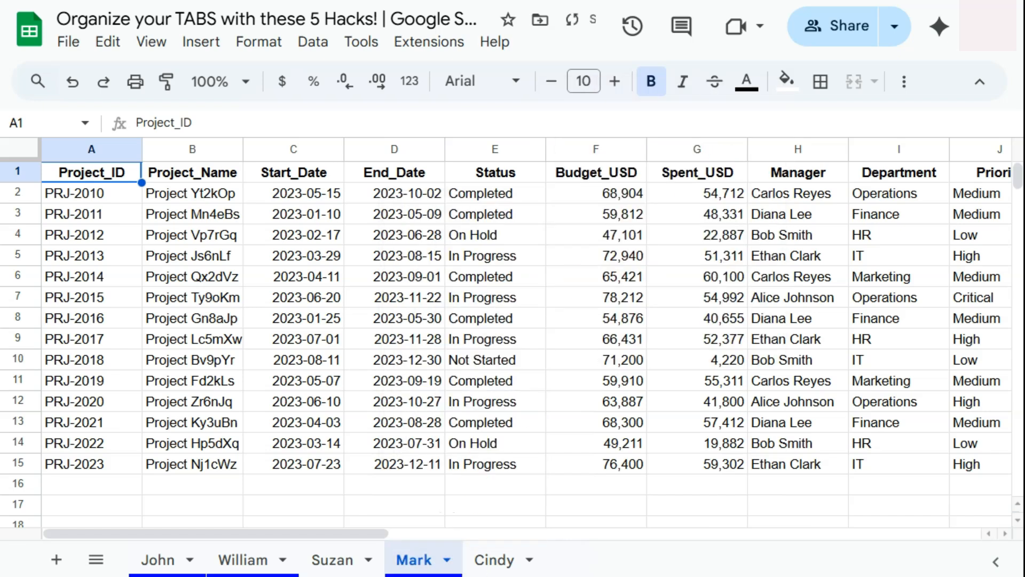
Color the tabs of the third and fifth sheets magenta.
click(366, 558)
click(370, 562)
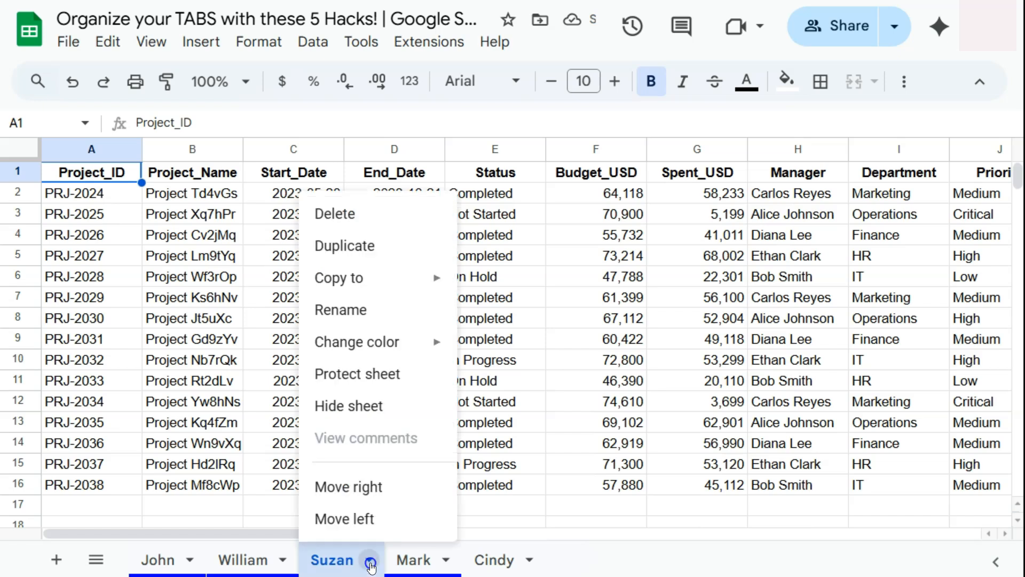
mouse_move(387, 342)
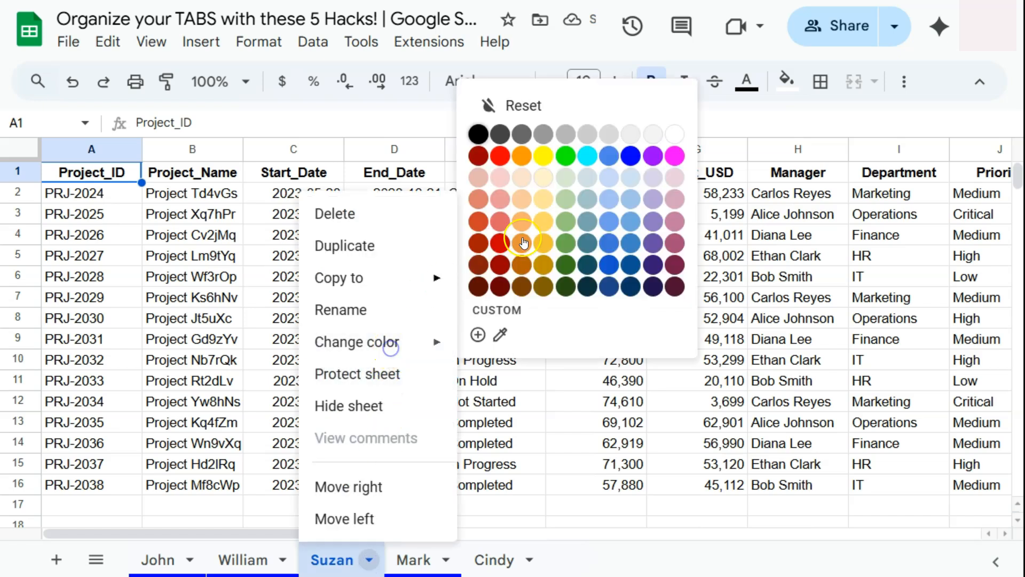
click(672, 157)
click(530, 559)
mouse_move(556, 344)
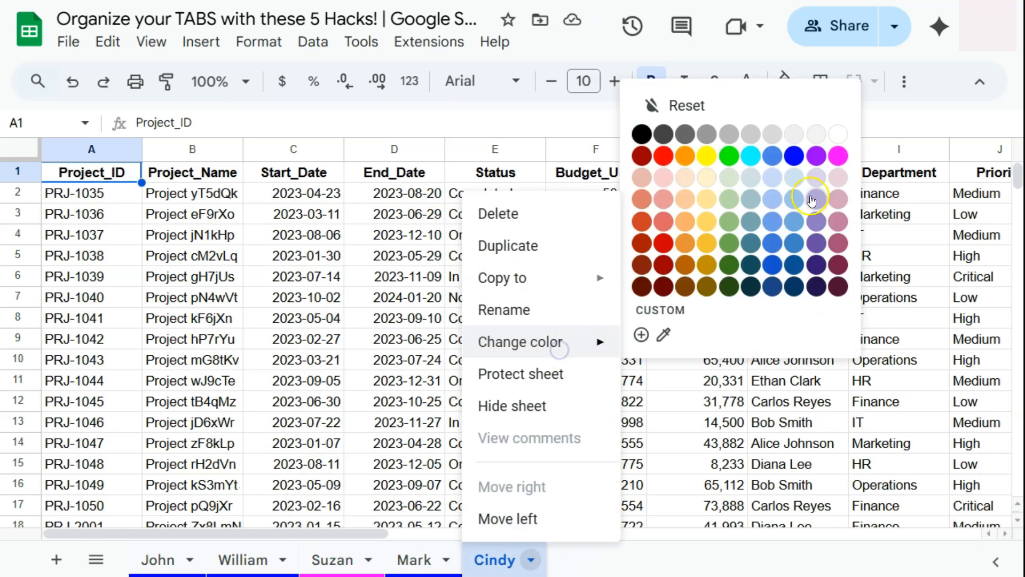
click(838, 156)
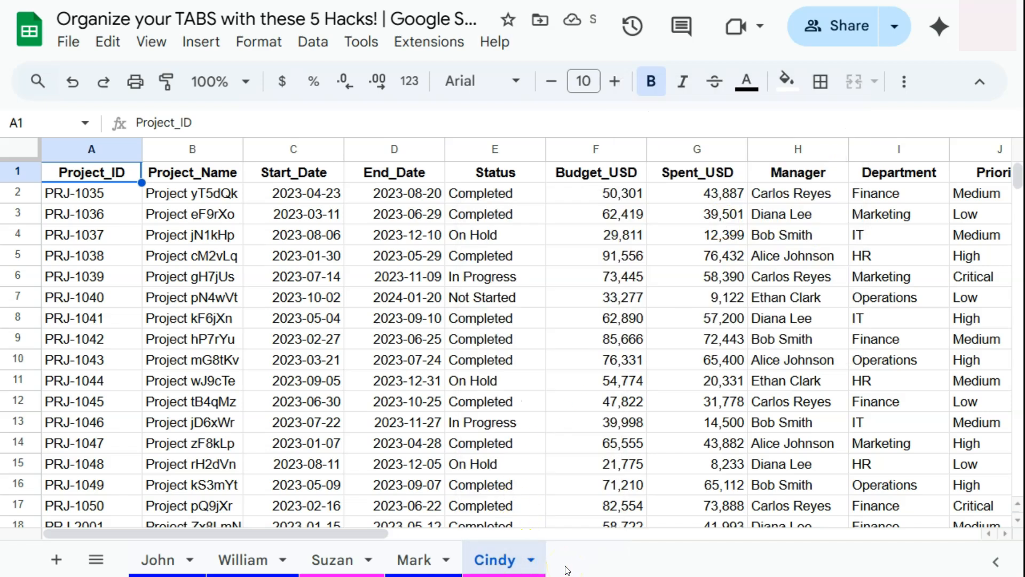
Move the first magenta sheet behind the last blue sheet, and bring that blue sheet to the first position.
click(256, 562)
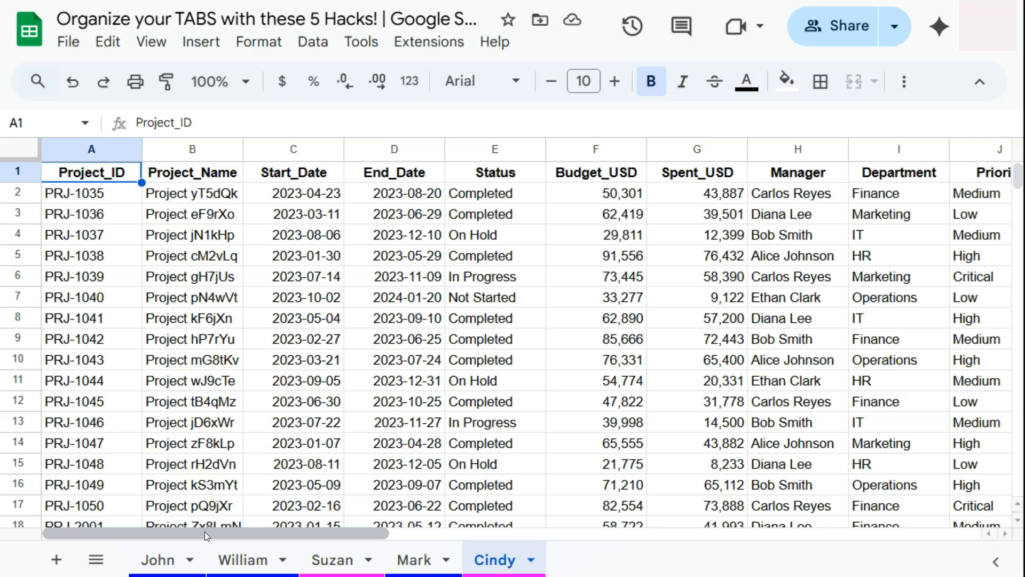
drag(327, 558, 423, 556)
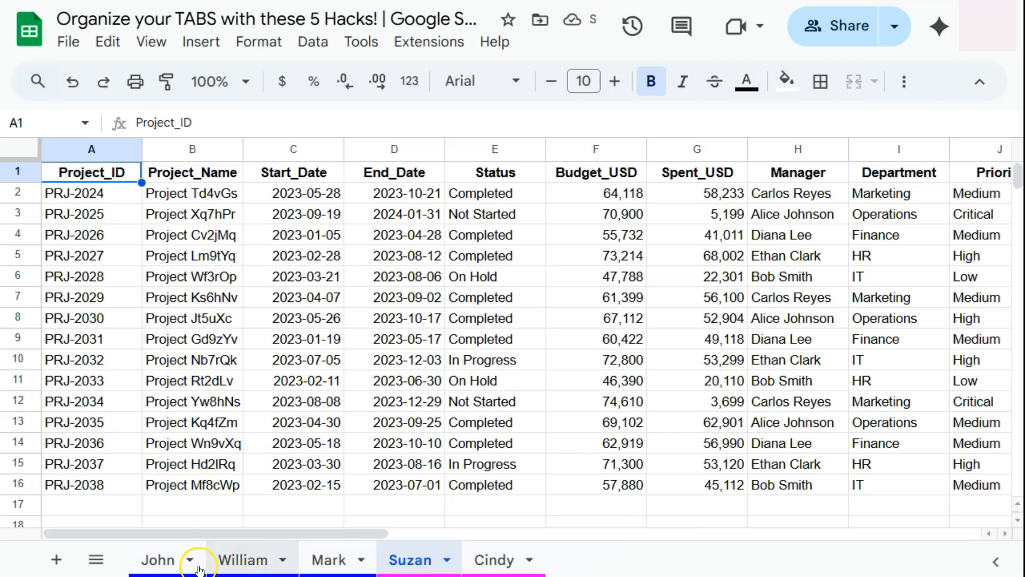
drag(328, 558, 228, 545)
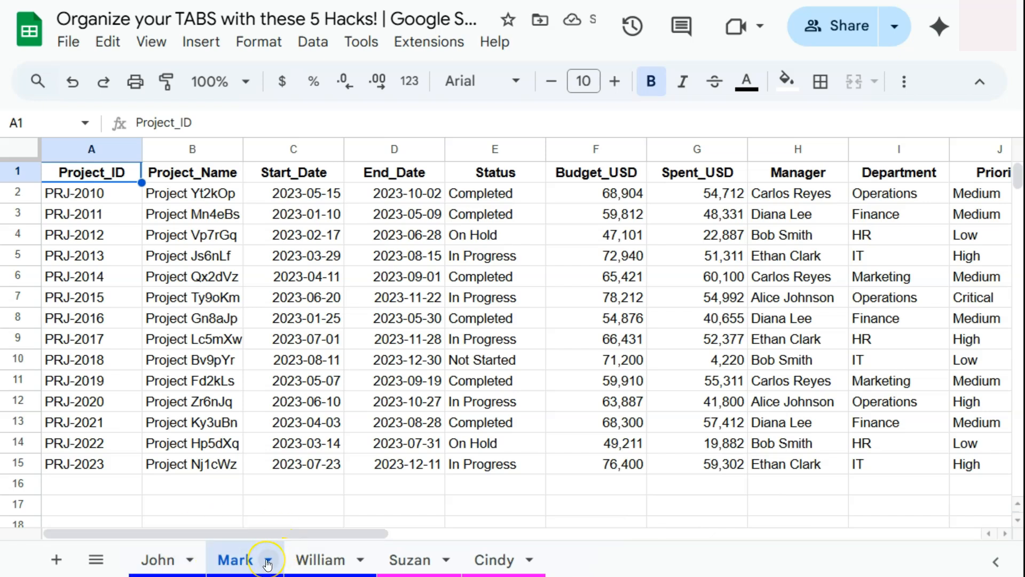
click(267, 562)
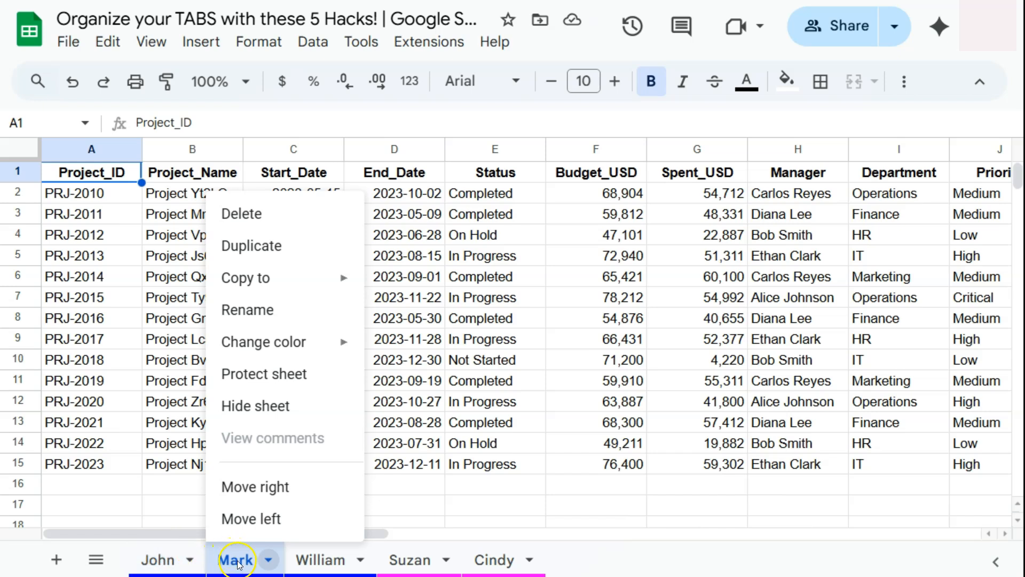
click(240, 519)
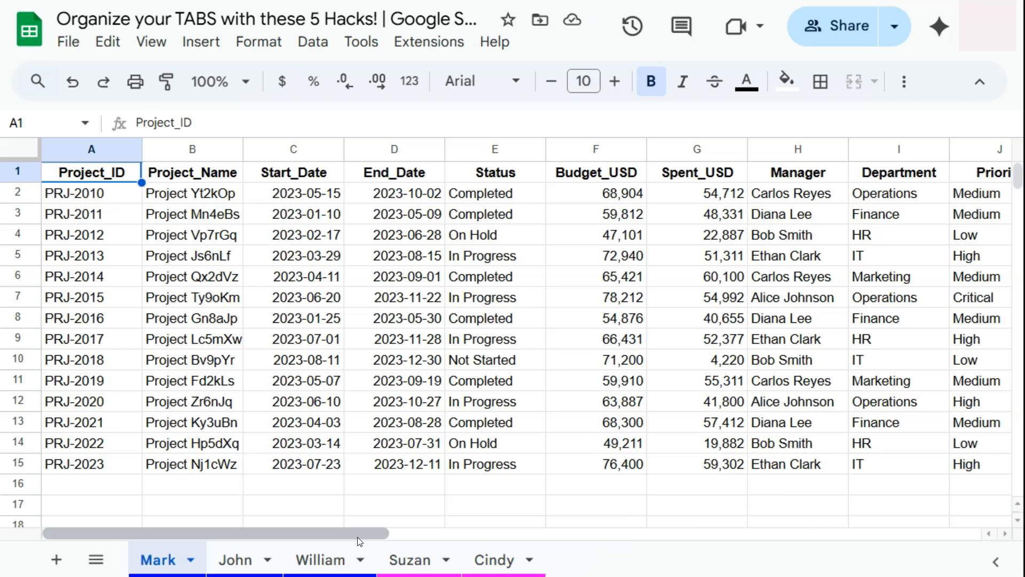
Hide the third sheet, the last of the blue ones.
click(340, 562)
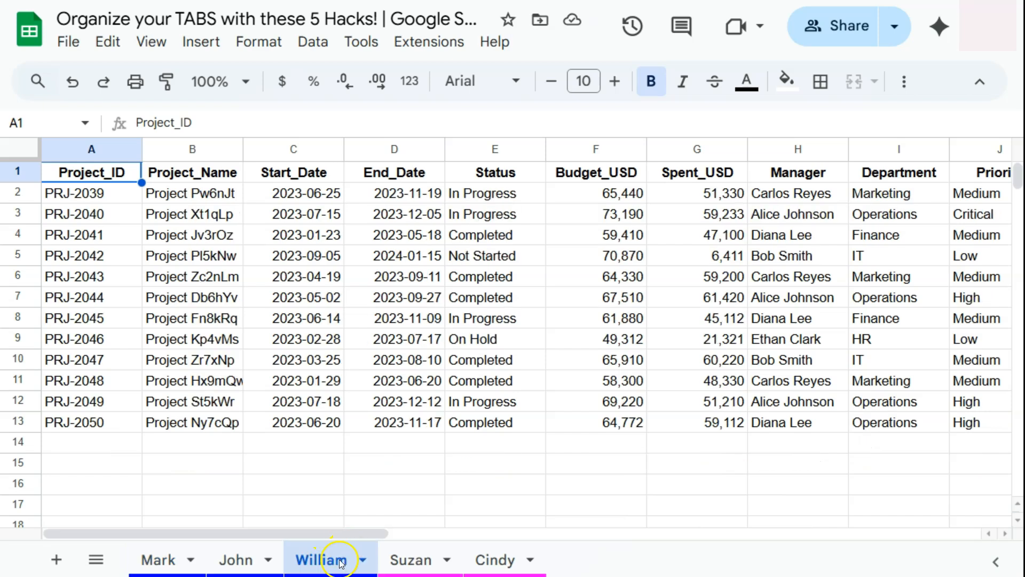
right_click(340, 561)
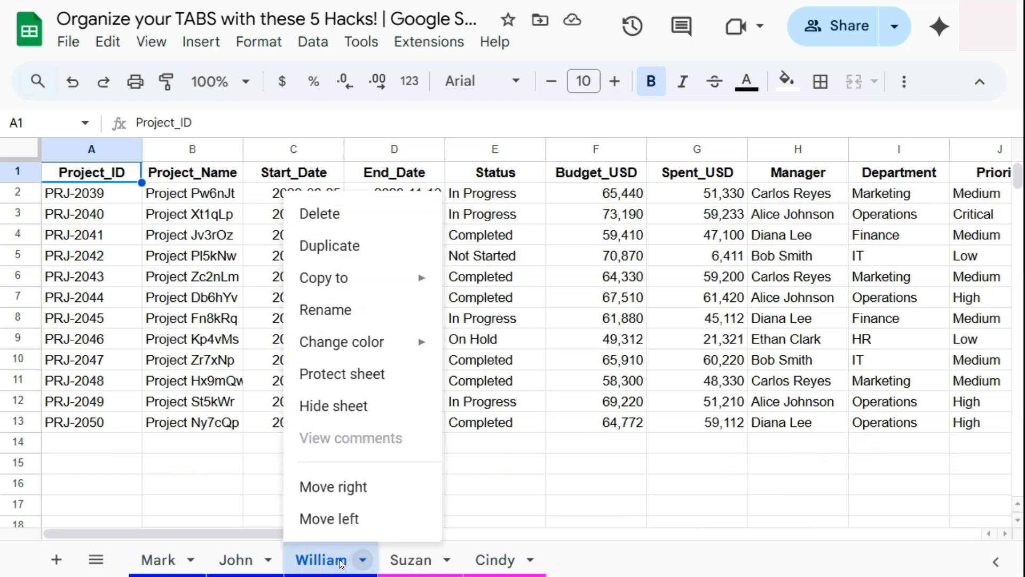
click(362, 560)
click(361, 559)
click(334, 558)
right_click(334, 558)
click(329, 406)
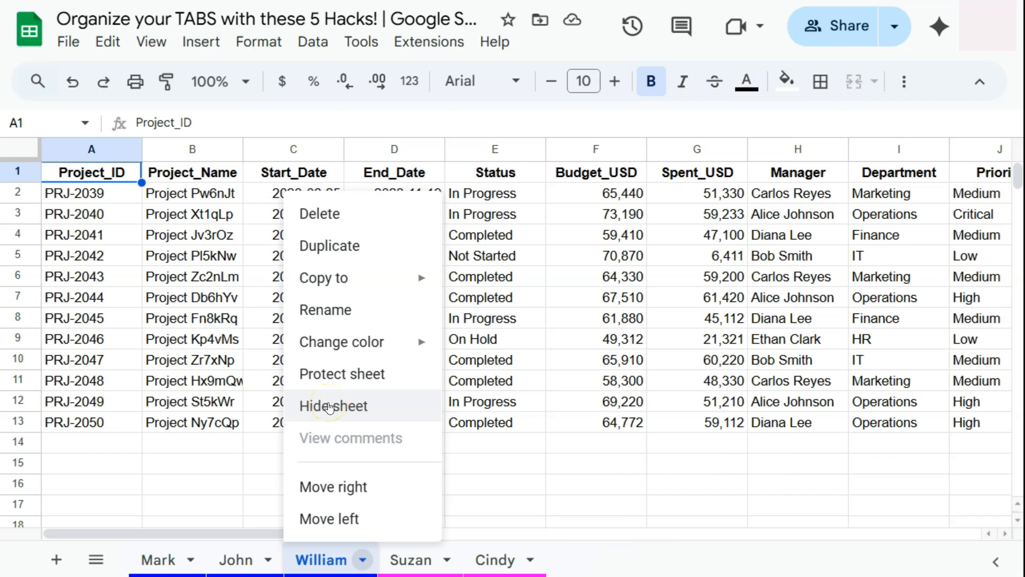
click(330, 407)
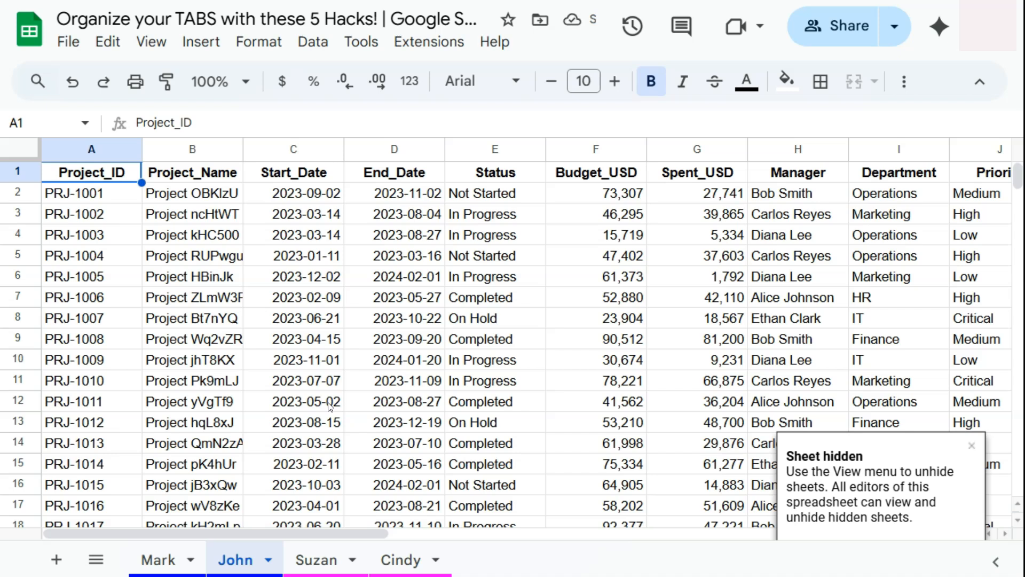
Unhide the hidden blue sheet.
click(250, 565)
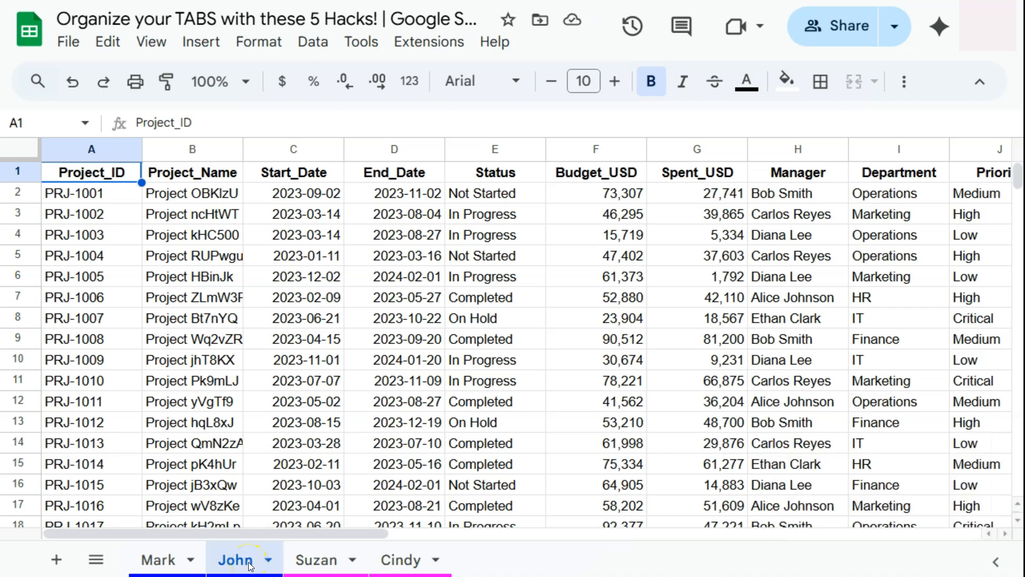
click(94, 564)
click(158, 456)
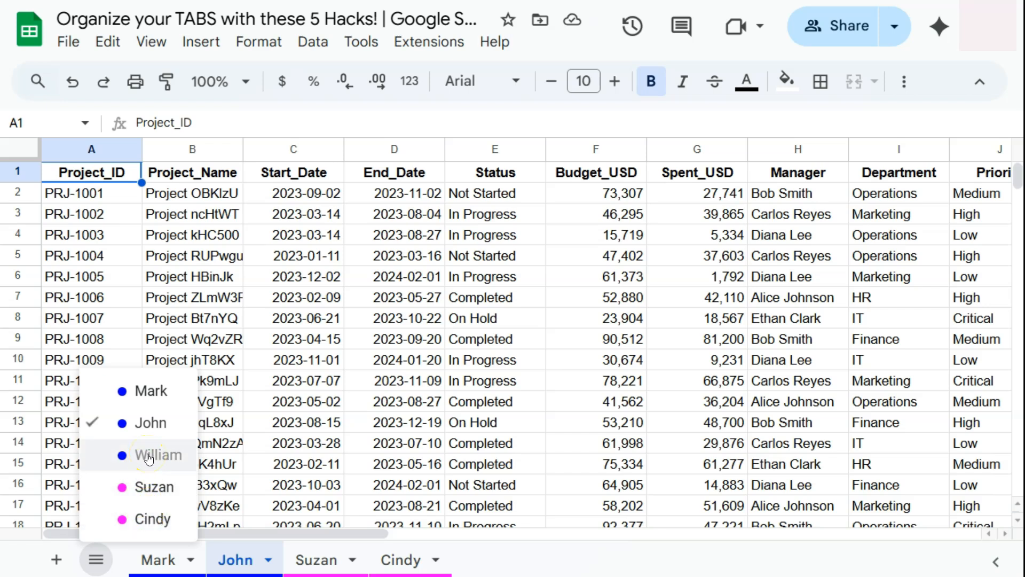
click(149, 456)
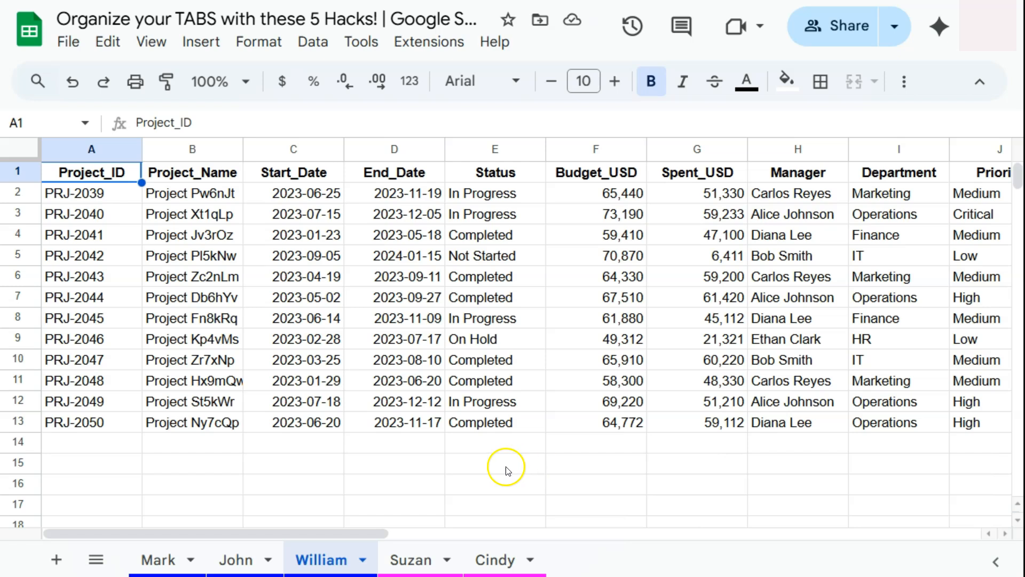
Protect the whole fourth sheet, the first magenta one, without excepting any cells, and proceed to its editing permissions.
click(447, 561)
click(421, 559)
click(422, 560)
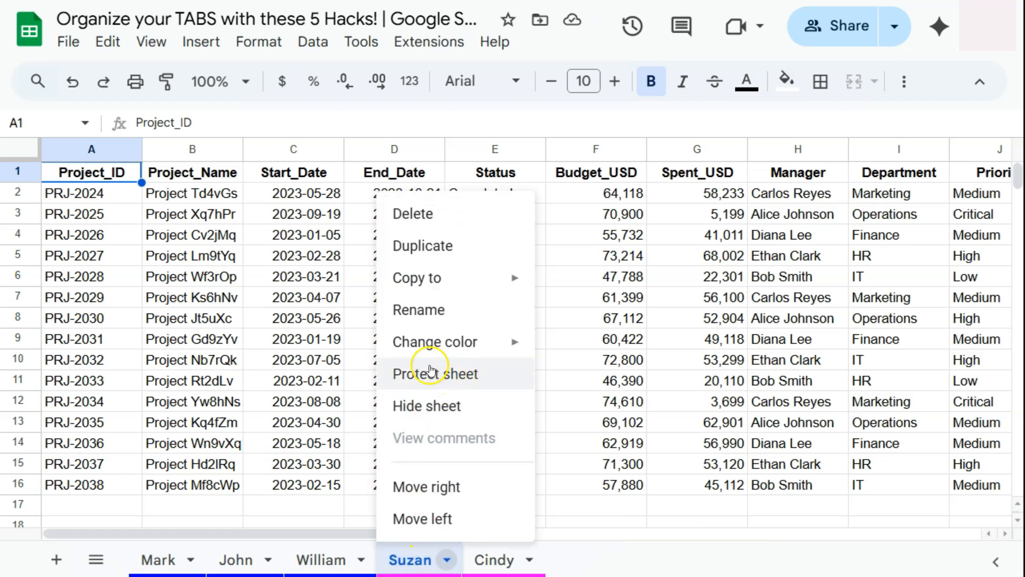
click(435, 375)
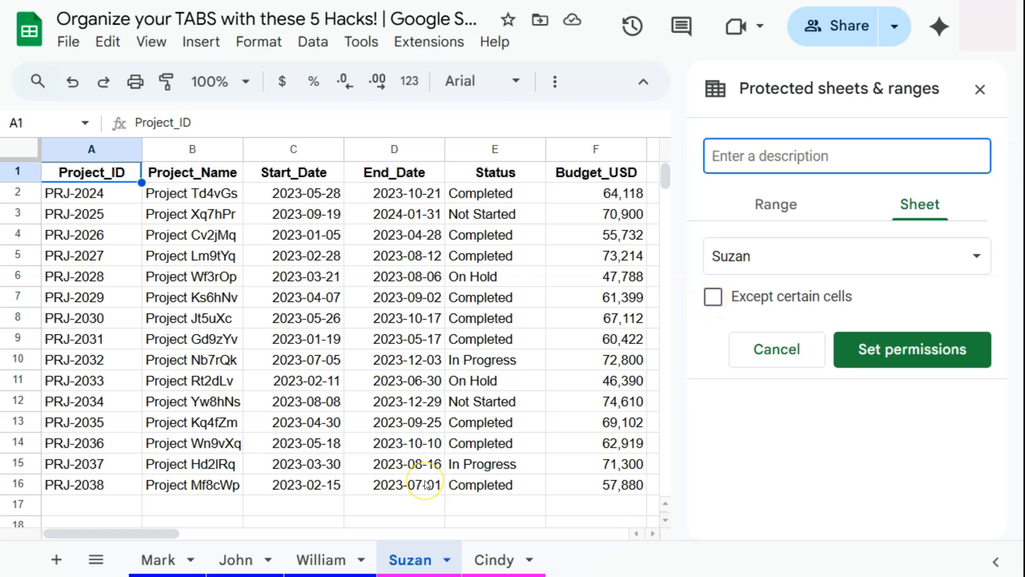
click(714, 298)
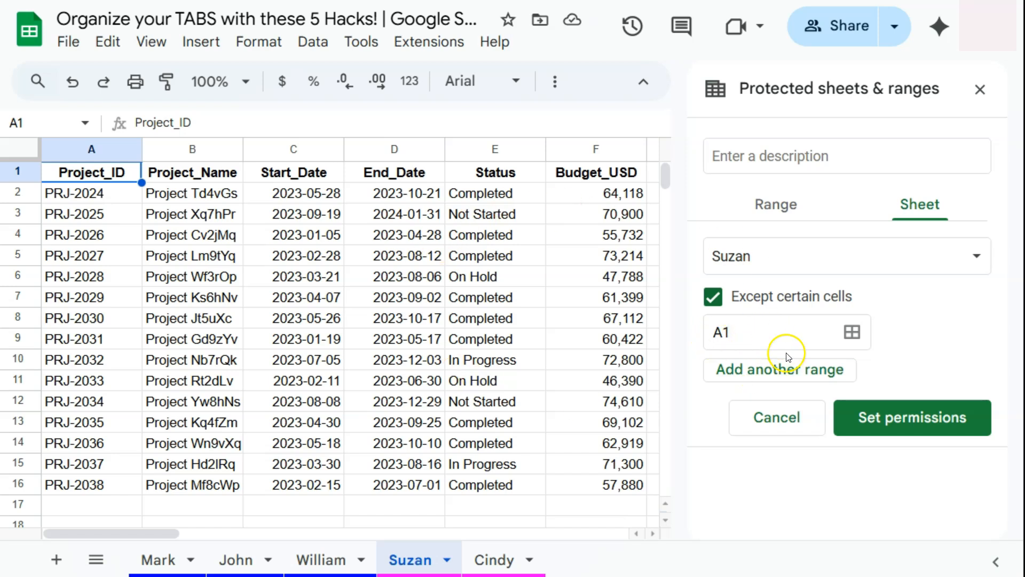
click(713, 296)
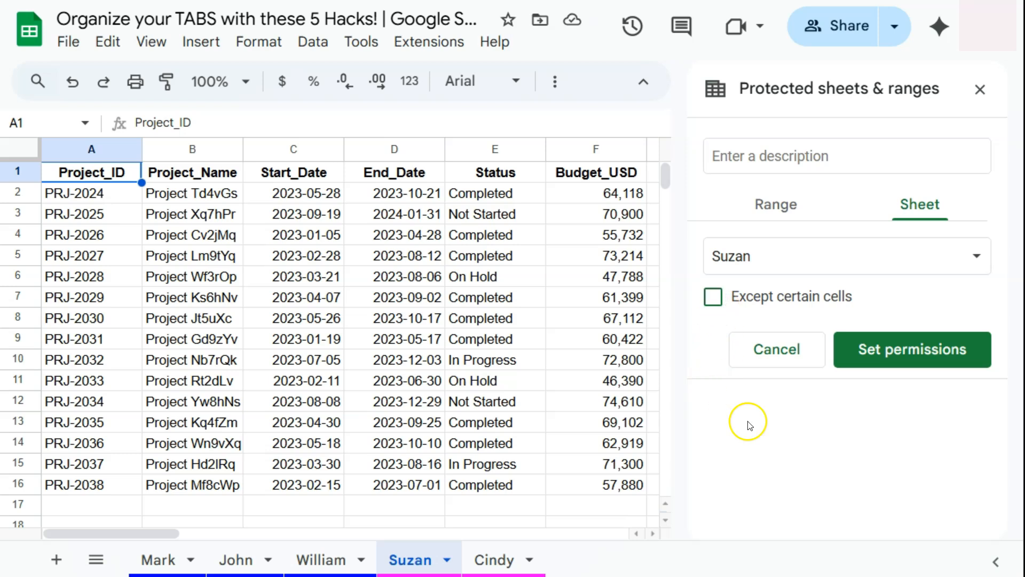
click(866, 358)
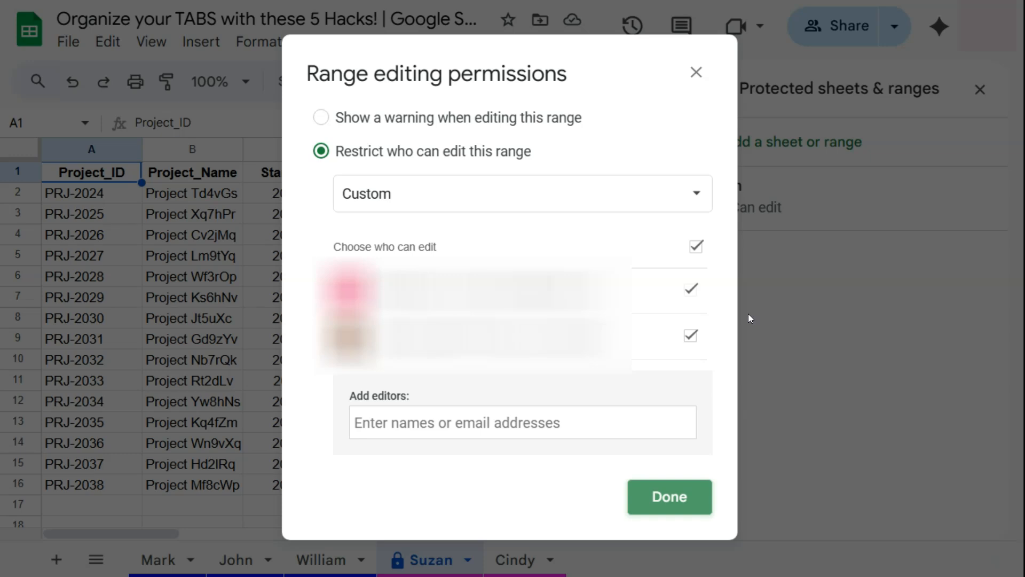
Restrict editing of the protected sheet to "Only you", save the permissions and close the protection settings.
click(321, 118)
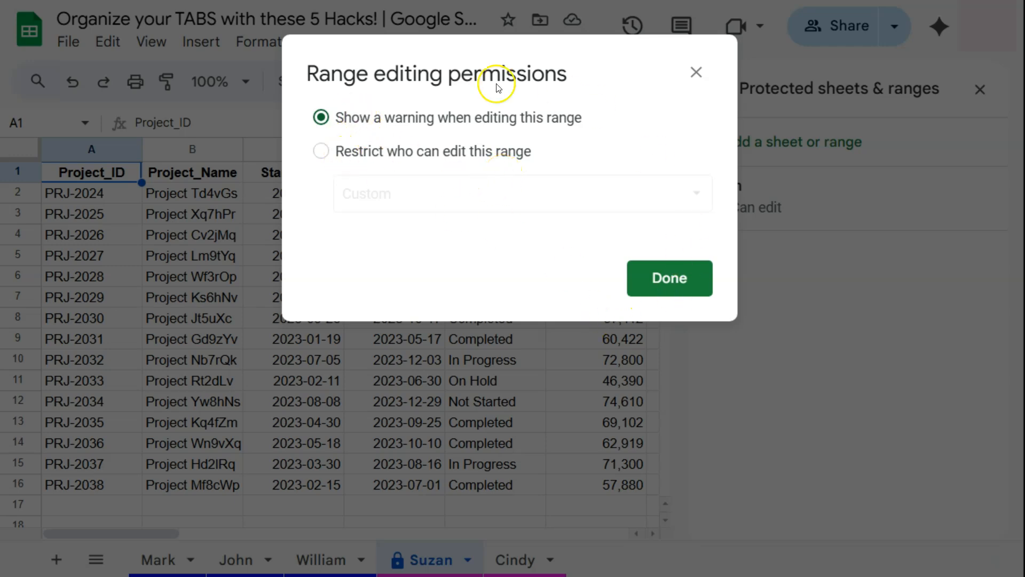
click(320, 151)
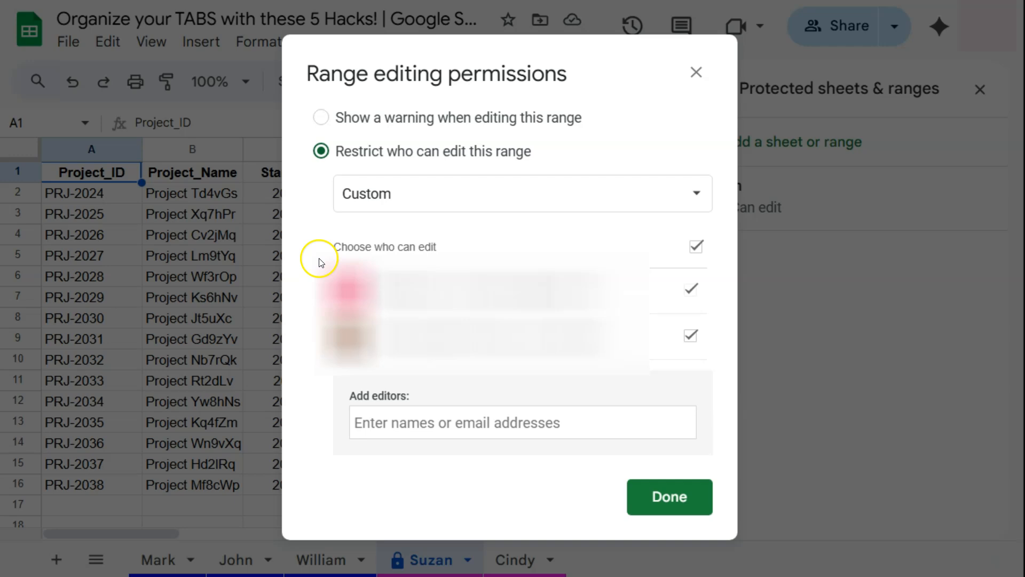
click(384, 194)
click(385, 157)
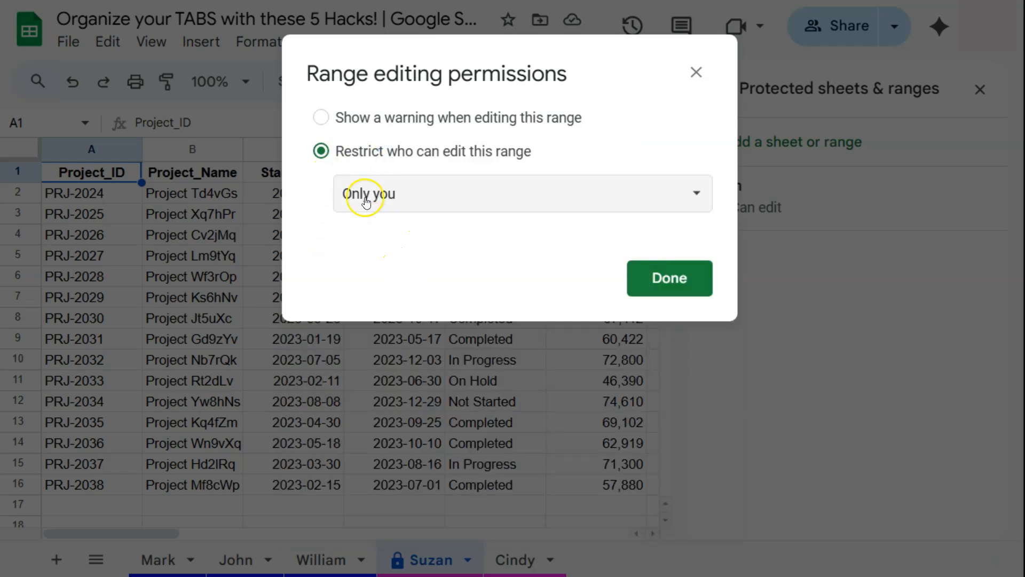
click(421, 201)
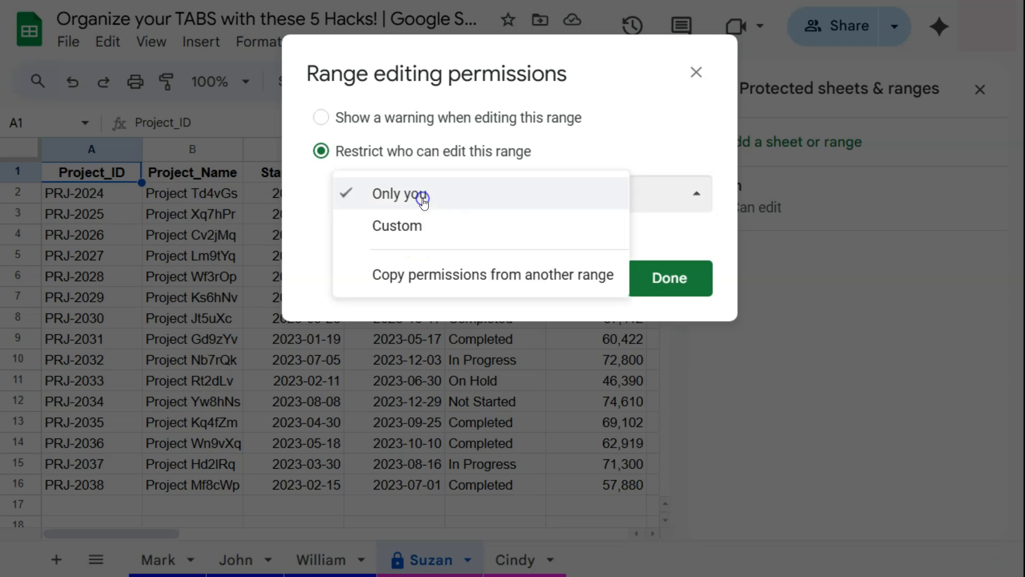
click(308, 185)
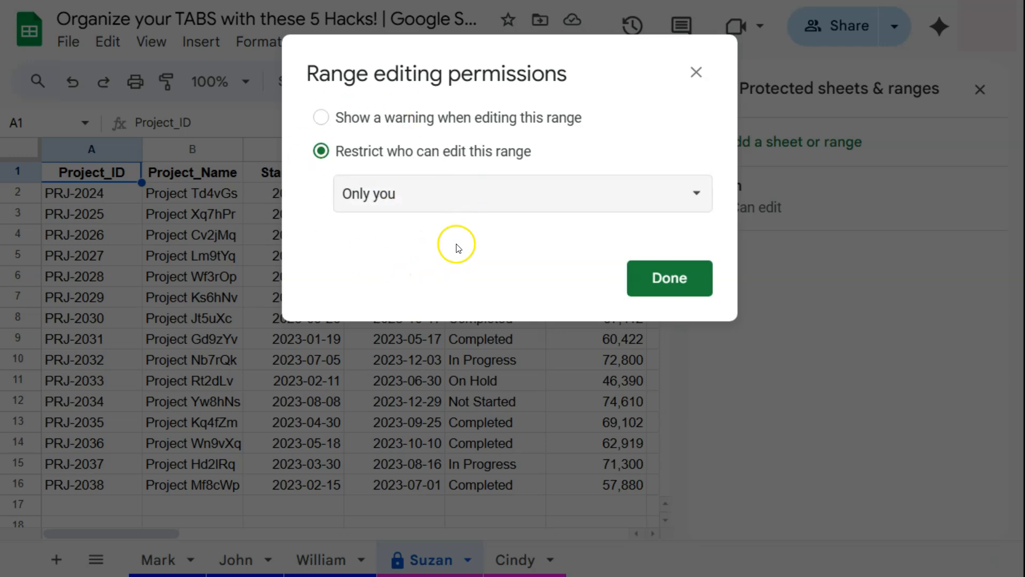
click(684, 278)
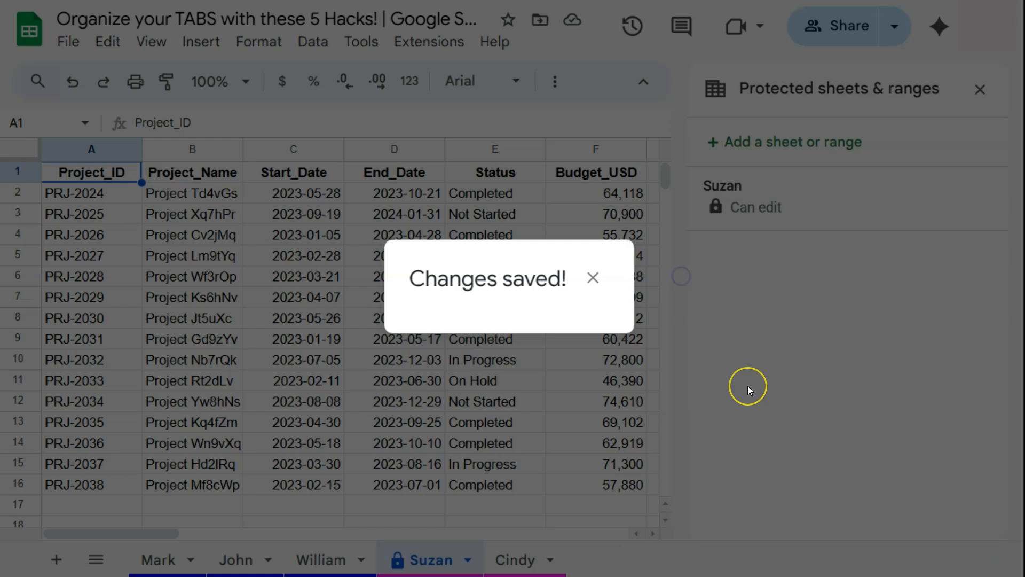
click(593, 278)
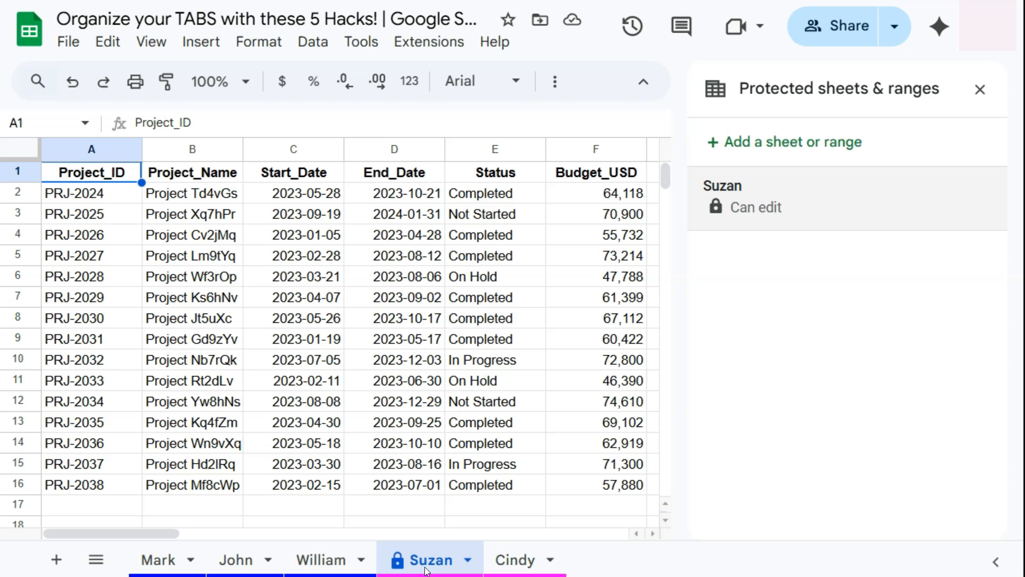
click(979, 89)
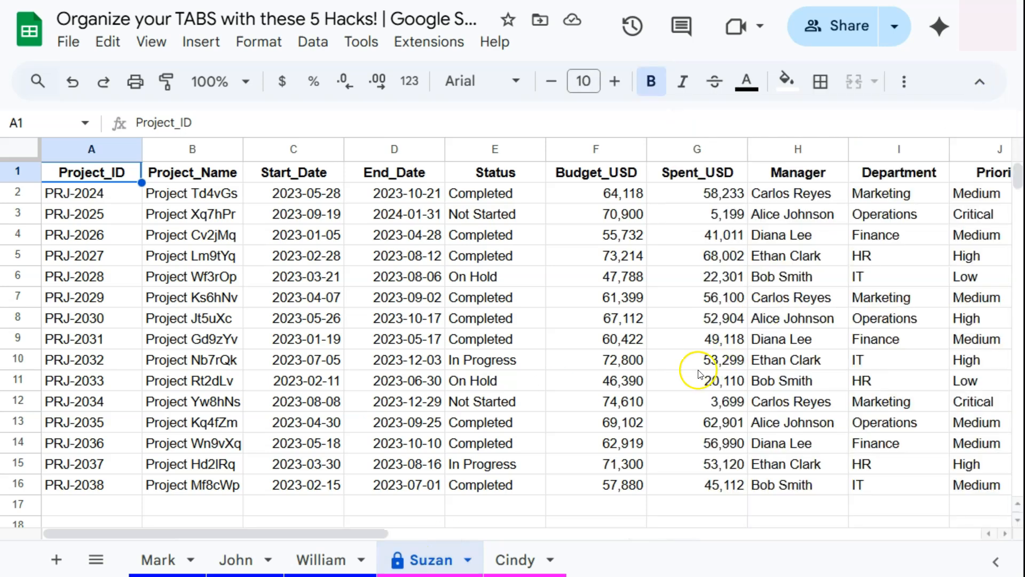